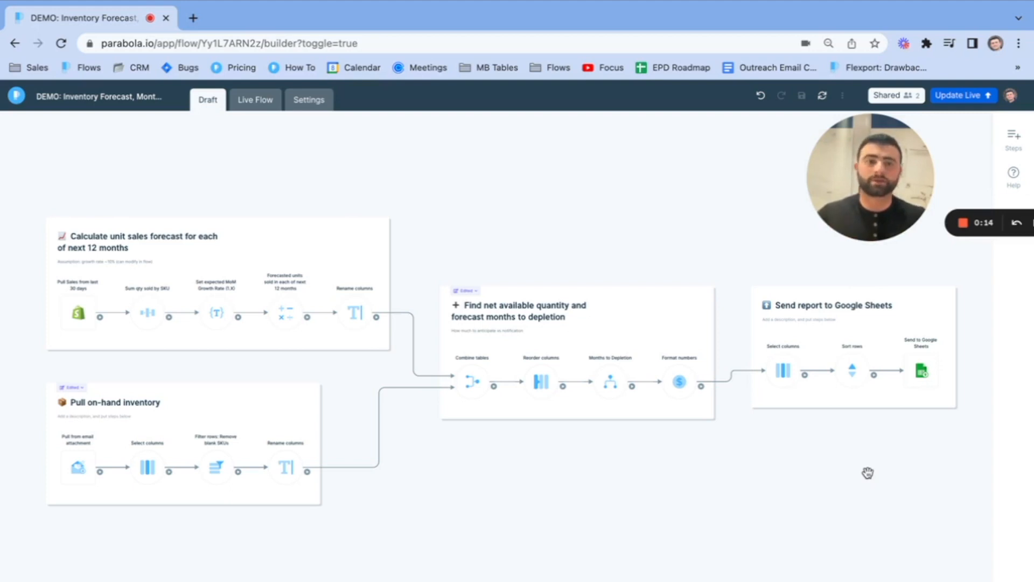
Uncover the planning requirements one by one on the "Challenges in Production Planning" card.
scroll(439, 249, "left", 7)
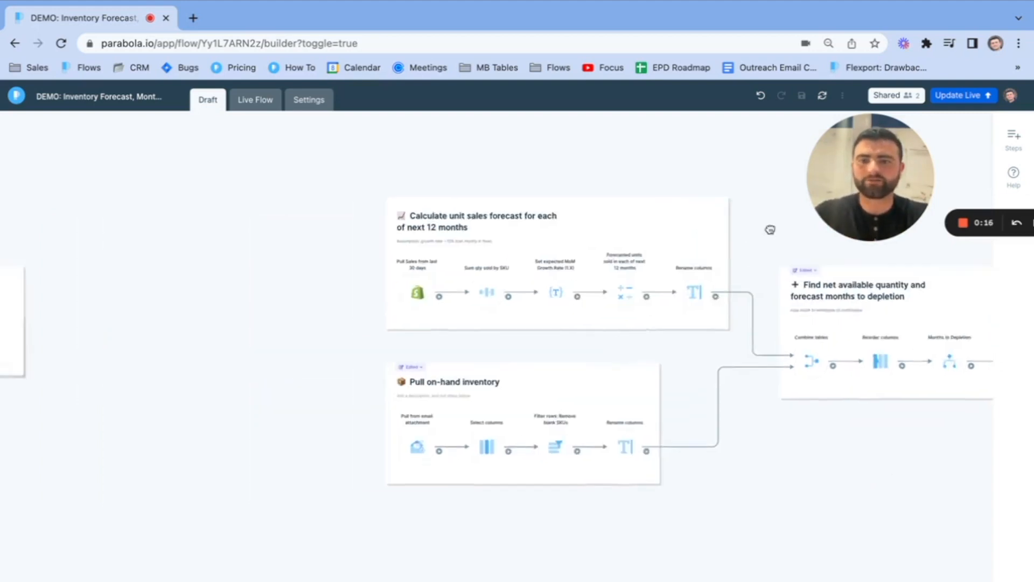
scroll(271, 263, "left", 8)
left_click(430, 323)
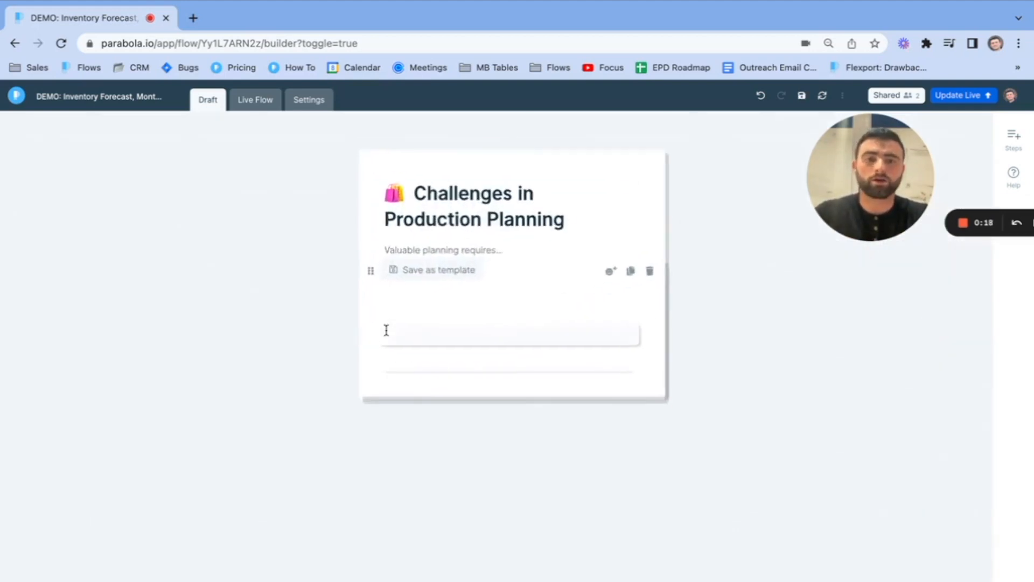
scroll(678, 323, "up", 1)
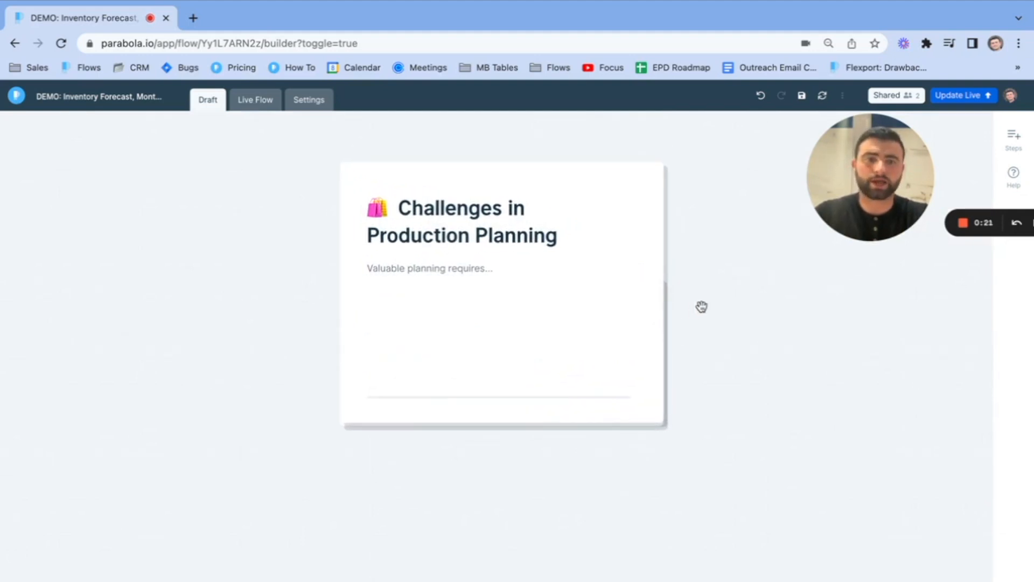
scroll(702, 307, "up", 1)
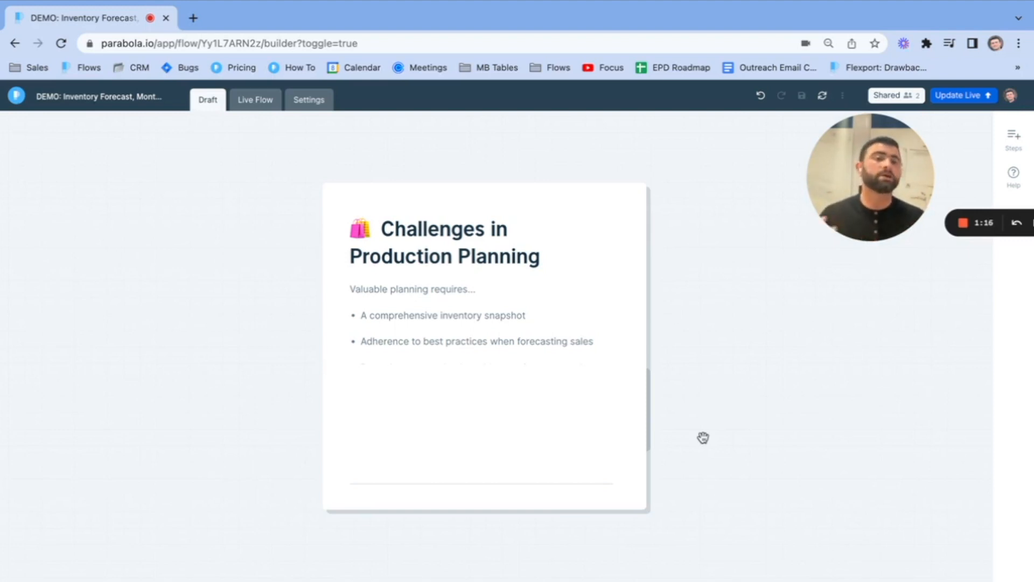
left_click(646, 418)
left_click_drag(632, 446, 633, 455)
left_click(720, 456)
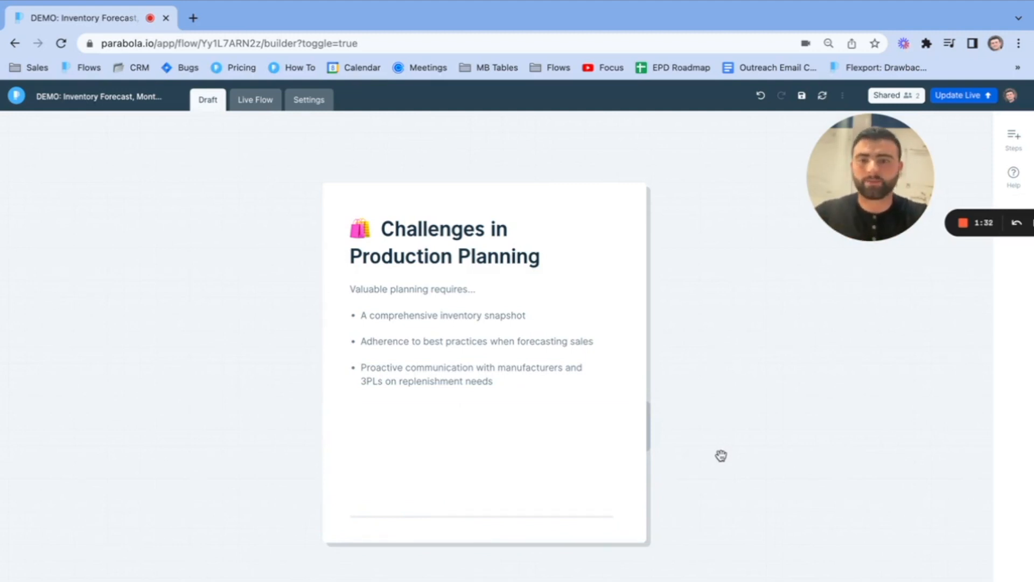
Examine the whole flow, from the sales forecast and on-hand inventory sections through to the Google Sheets report section.
scroll(721, 456, "down", 5)
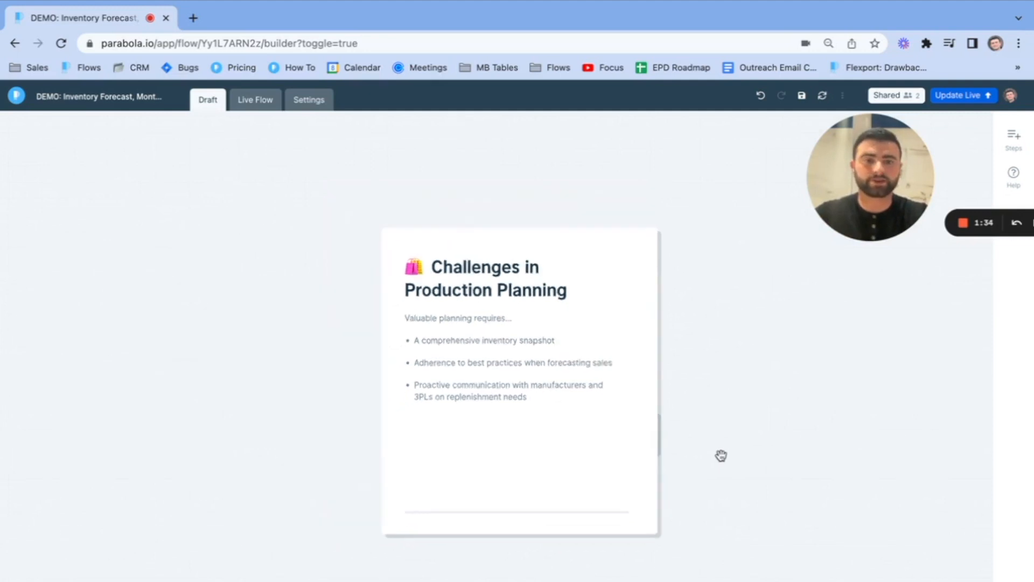
scroll(721, 456, "right", 15)
scroll(723, 459, "down", 3)
scroll(722, 458, "right", 10)
scroll(721, 456, "up", 2)
scroll(721, 456, "down", 1)
scroll(721, 455, "left", 5)
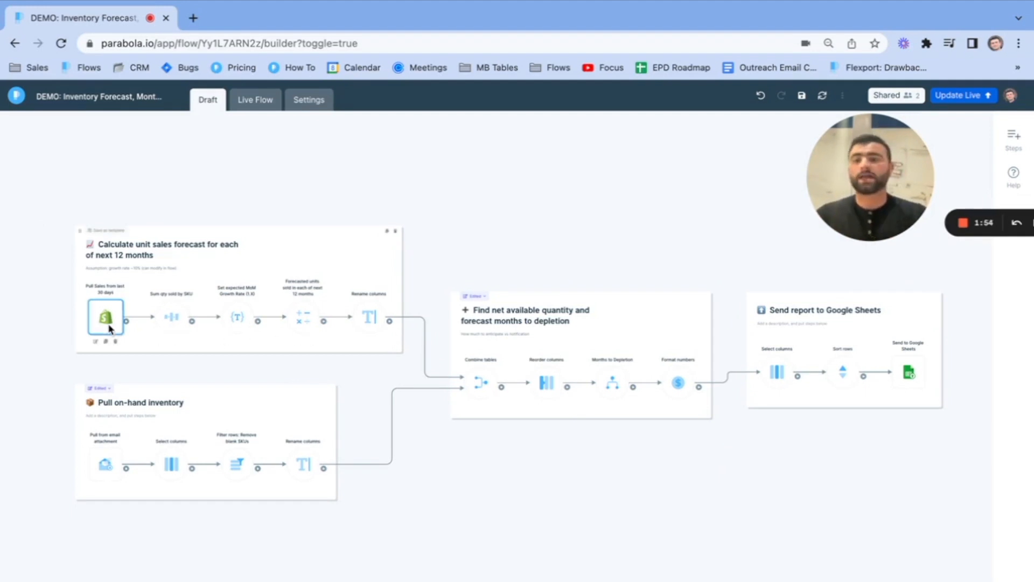
scroll(109, 329, "up", 3)
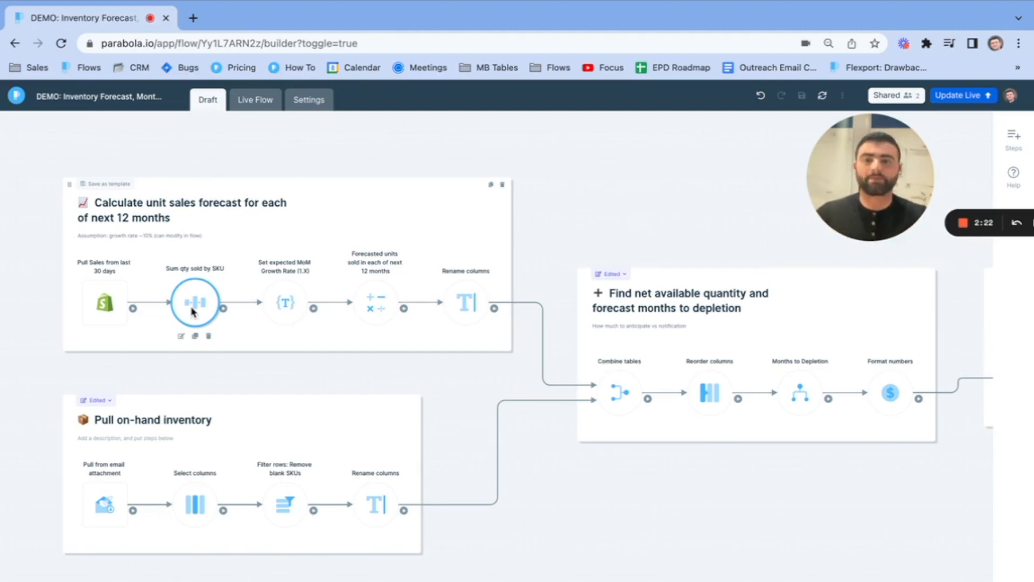
scroll(397, 372, "right", 10)
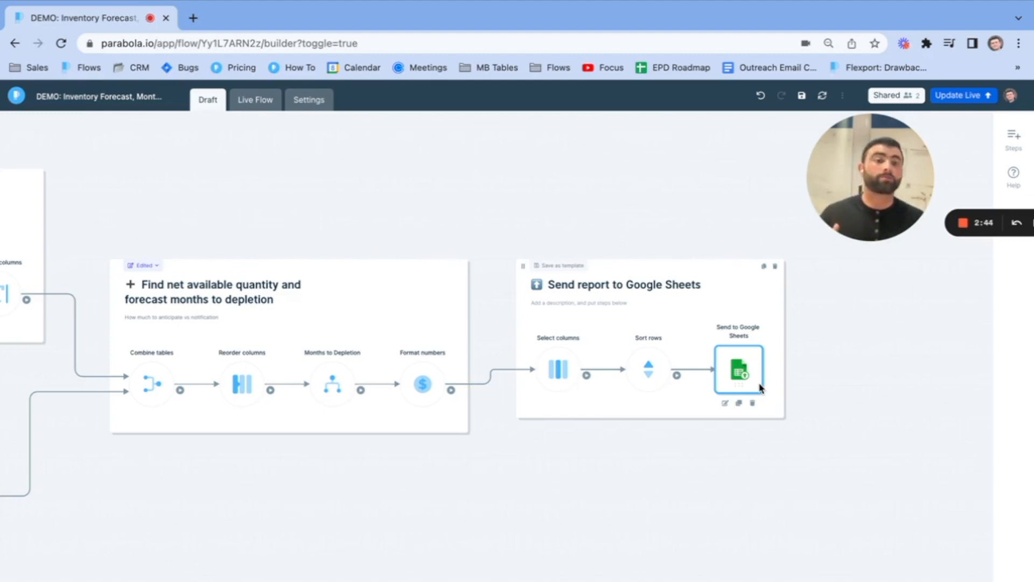
scroll(467, 476, "down", 3)
scroll(466, 476, "left", 3)
scroll(466, 476, "left", 5)
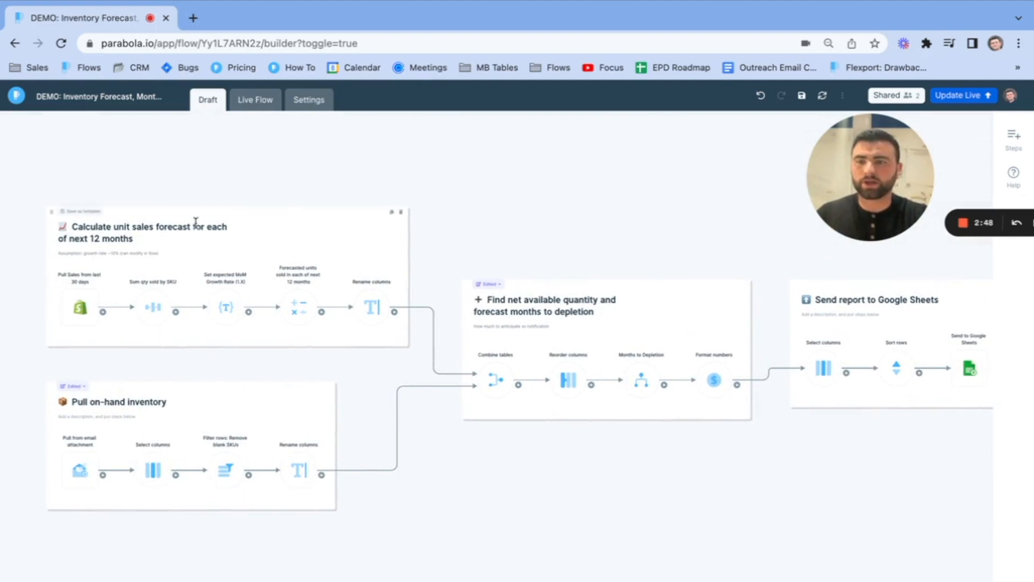
Review the settings and results of the "Pull Sales from last 30 days" and "Sum qty sold by SKU" steps.
scroll(106, 242, "up", 5)
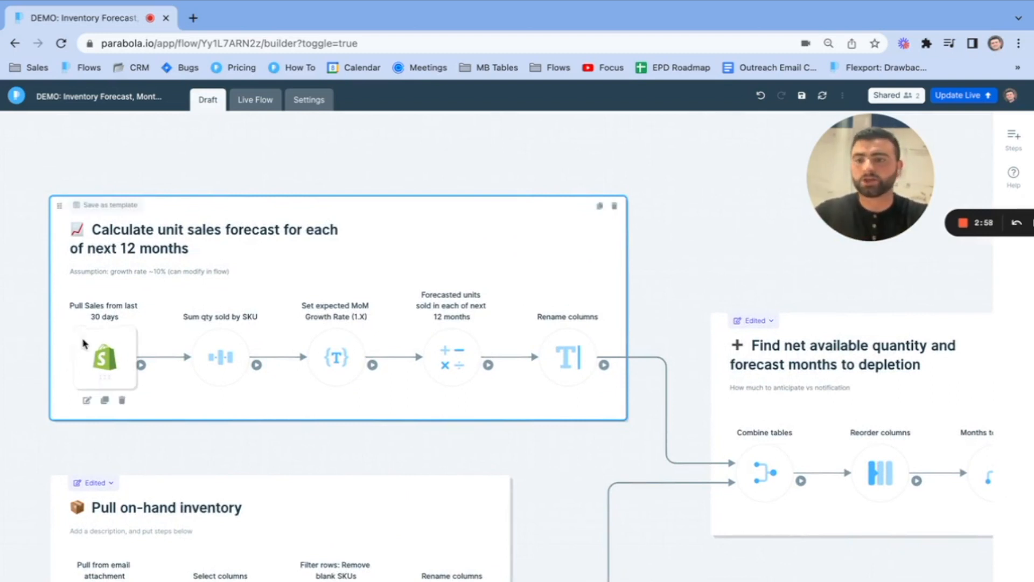
left_click(105, 344)
scroll(183, 350, "up", 1)
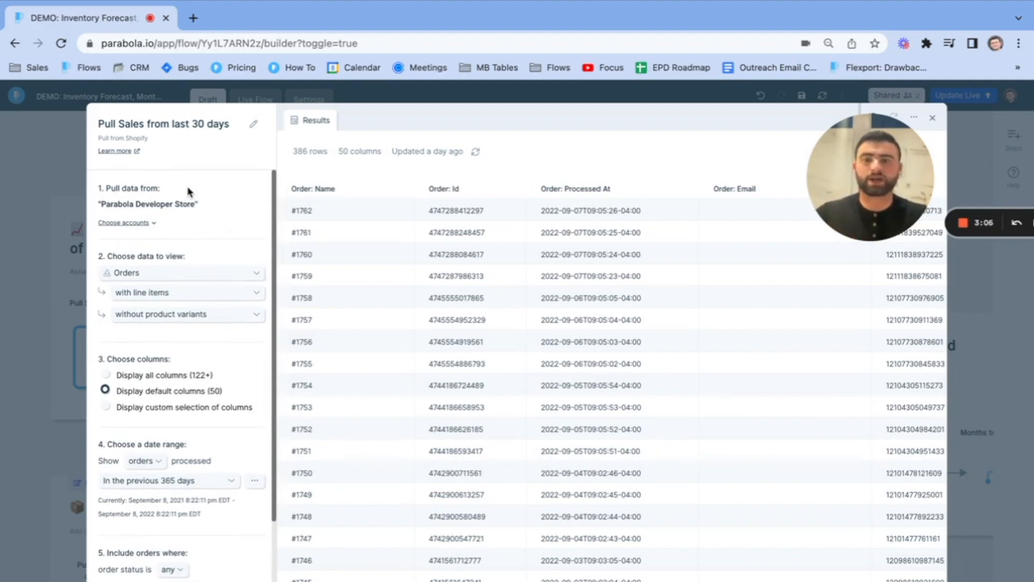
left_click(71, 285)
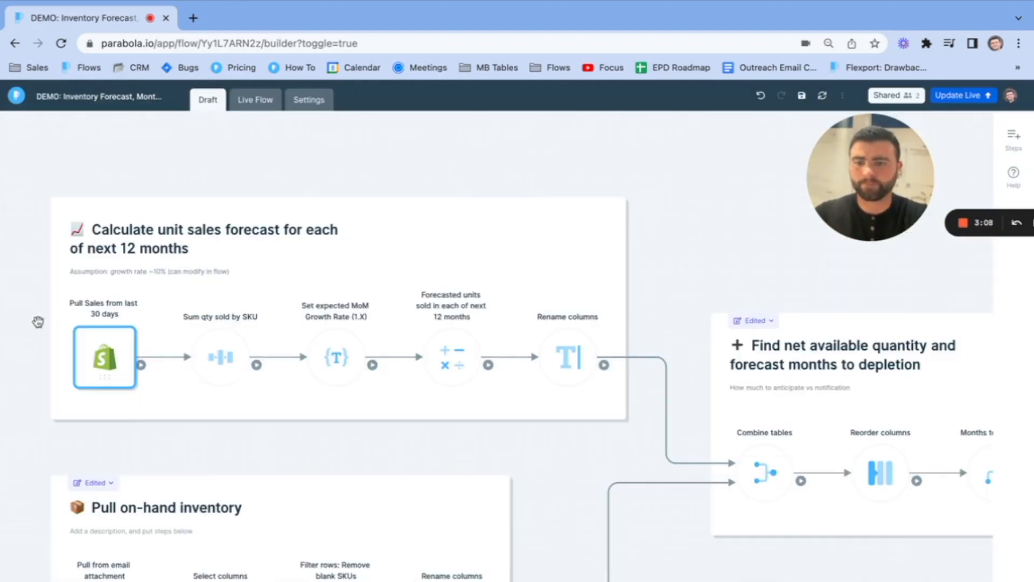
double_click(219, 359)
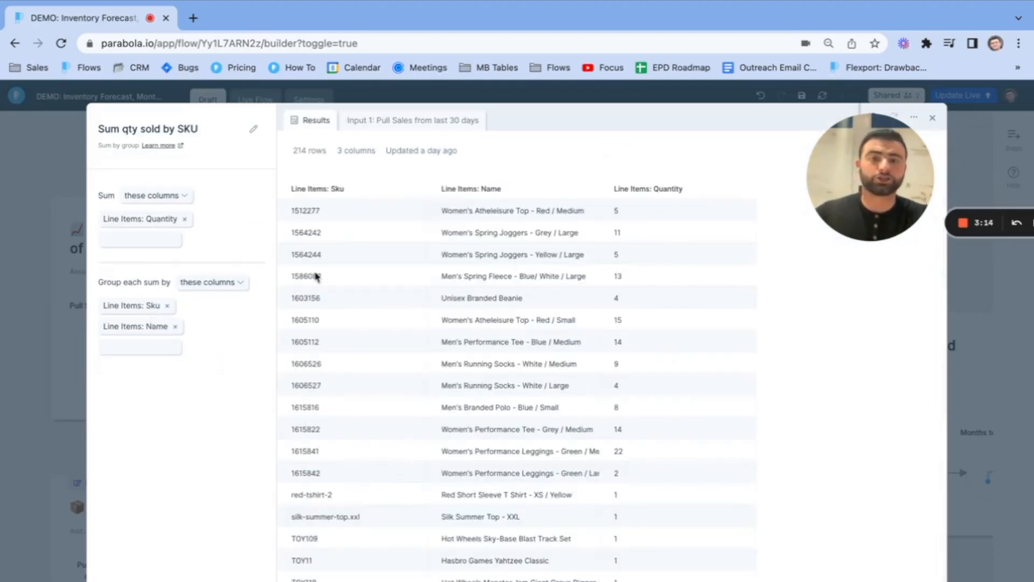
left_click(66, 360)
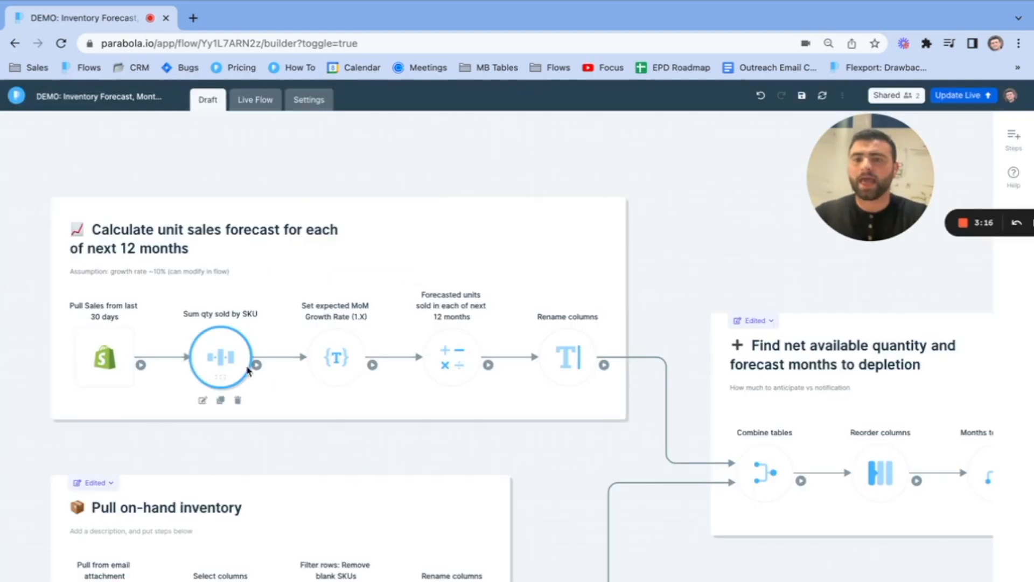
Inspect the Expected MoM Growth column value in the growth rate step without changing it.
left_click(335, 358)
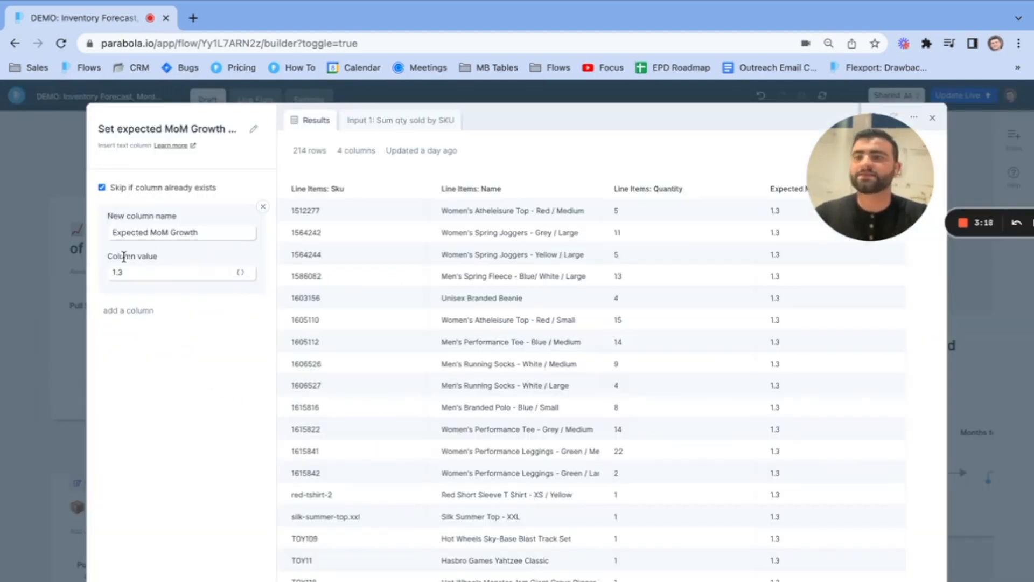
left_click(128, 274)
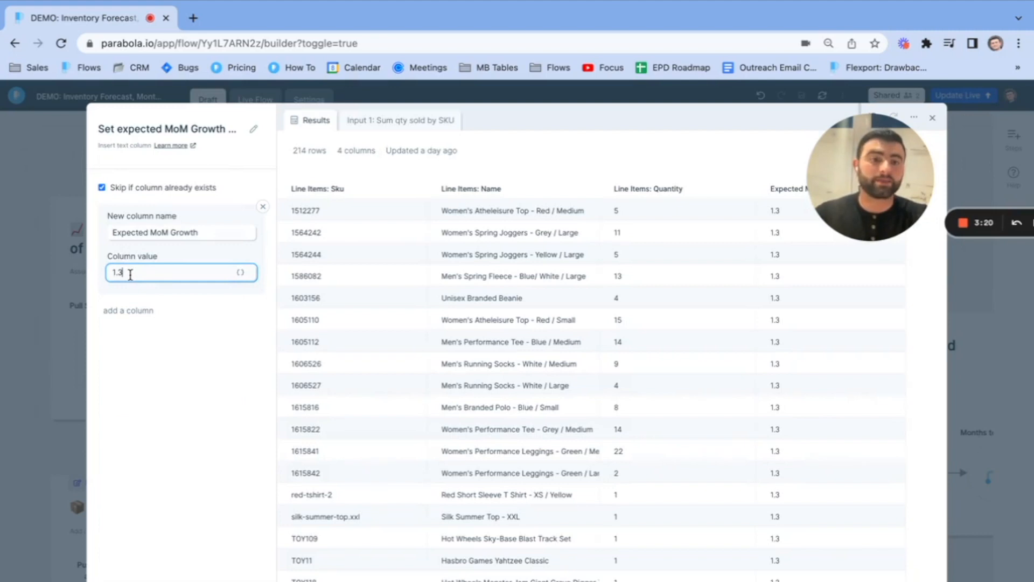
left_click(68, 336)
Review the calculations and resulting forecast columns in the step for forecasted units sold in each of the next 12 months.
left_click(455, 357)
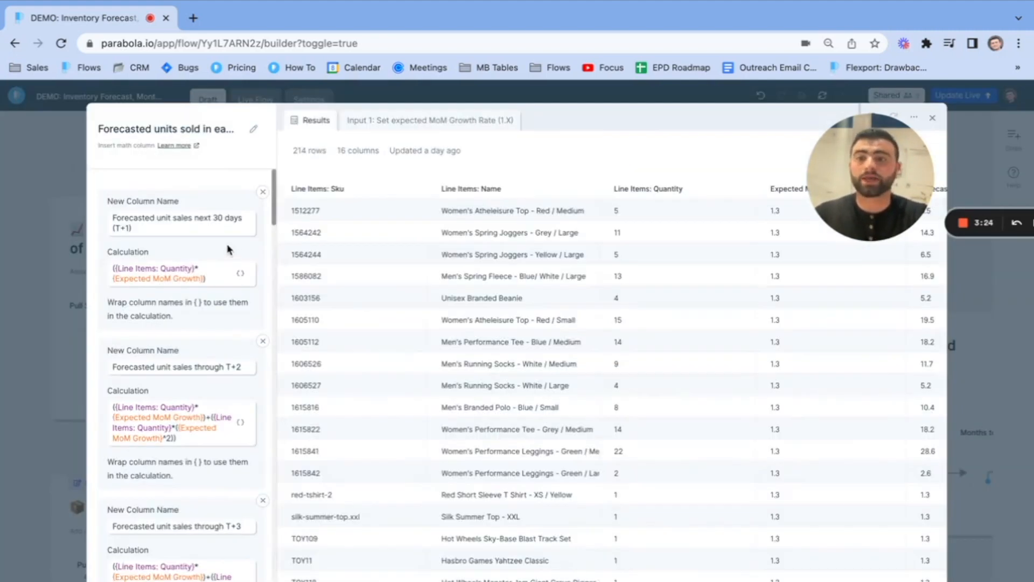
scroll(227, 243, "down", 3)
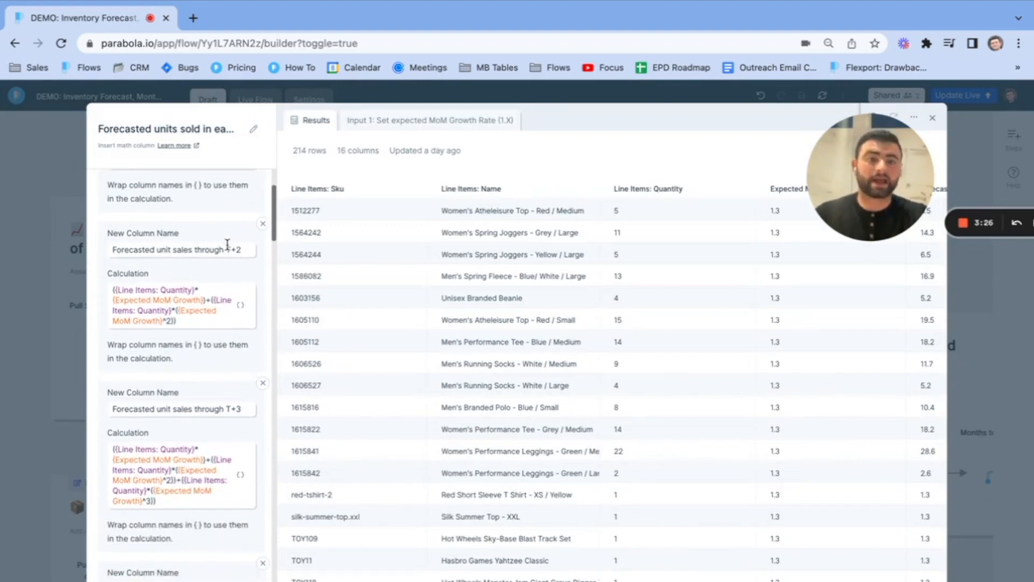
scroll(512, 294, "right", 8)
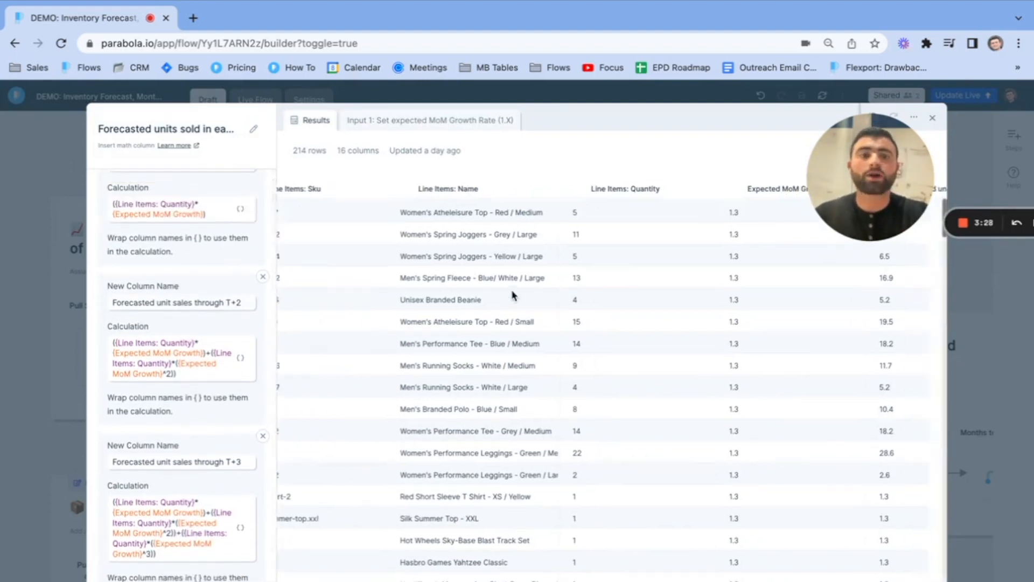
scroll(512, 294, "right", 3)
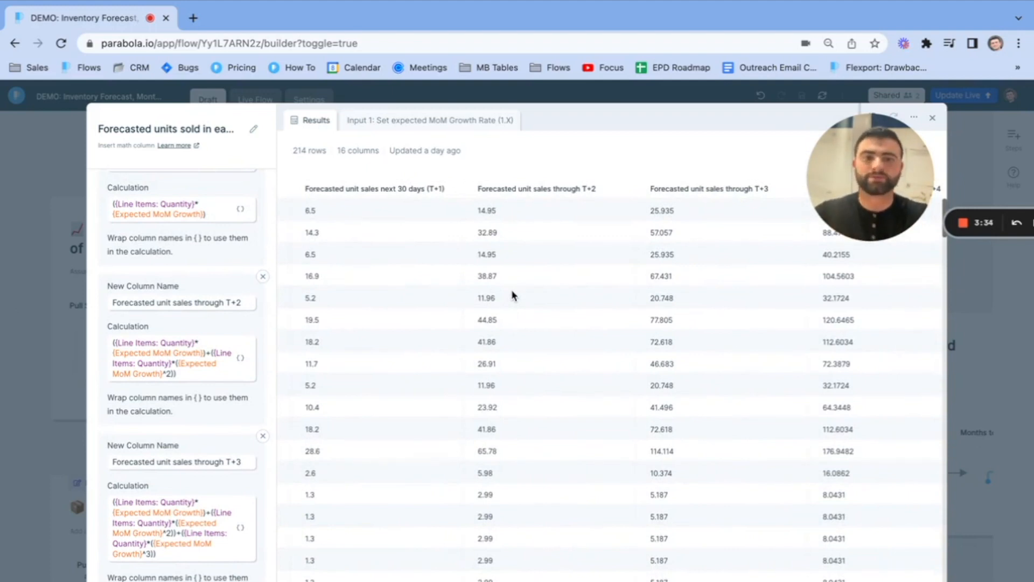
left_click(70, 335)
left_click(608, 450)
scroll(607, 452, "down", 1)
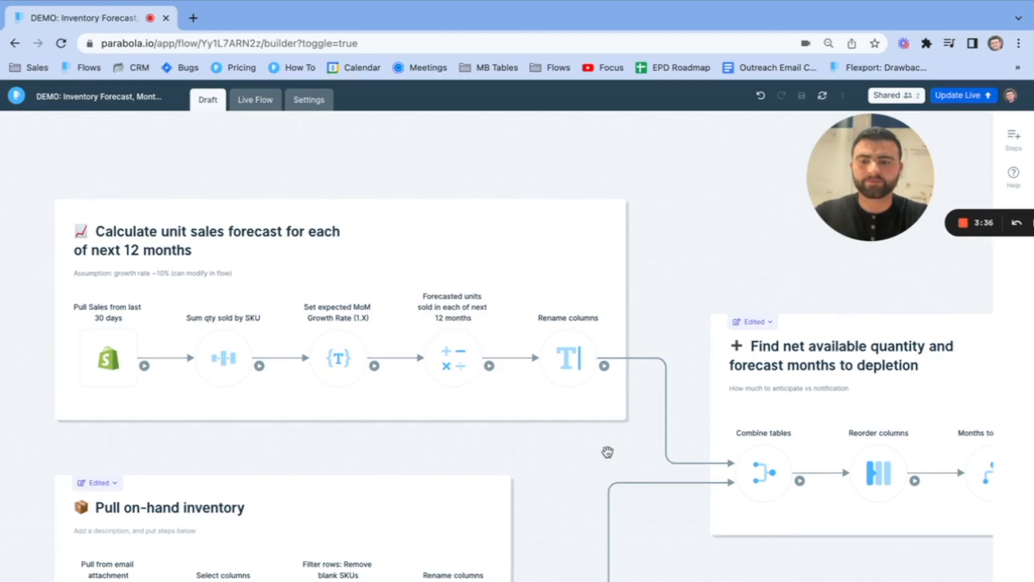
Review the email attachment source and the Rename columns step in the "Pull on-hand inventory" section.
scroll(608, 452, "down", 3)
left_click(365, 436)
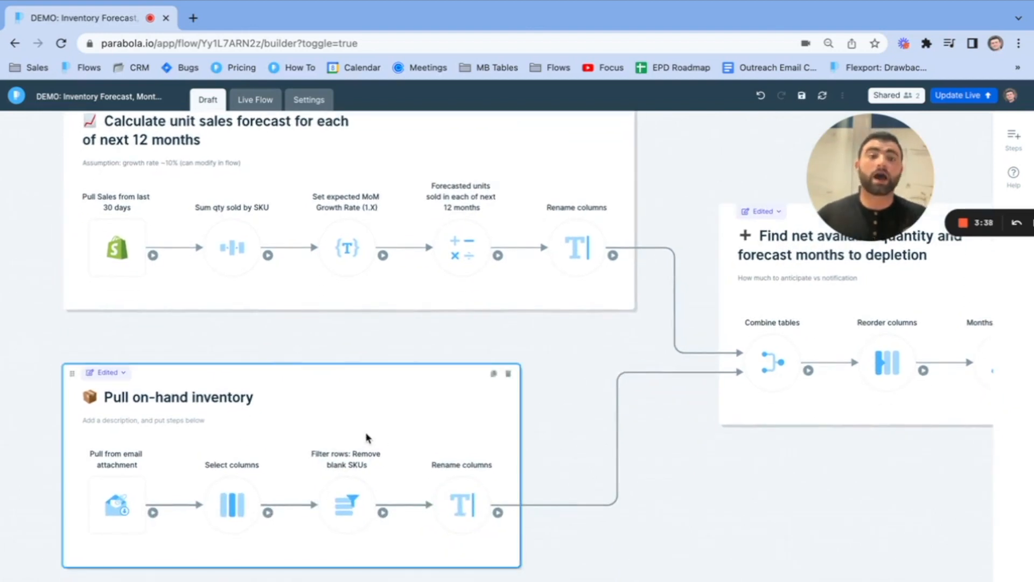
left_click(117, 504)
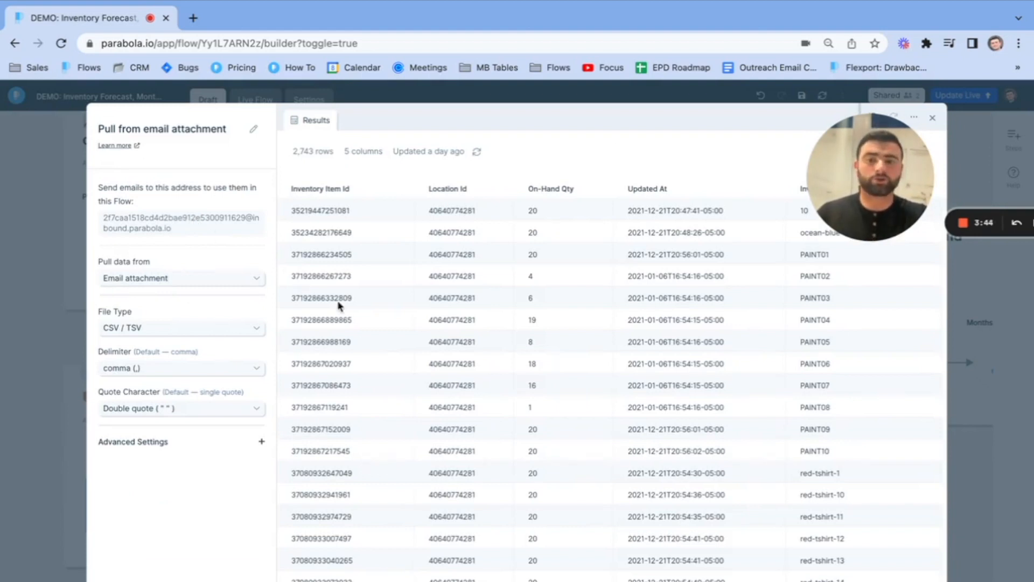
left_click(81, 377)
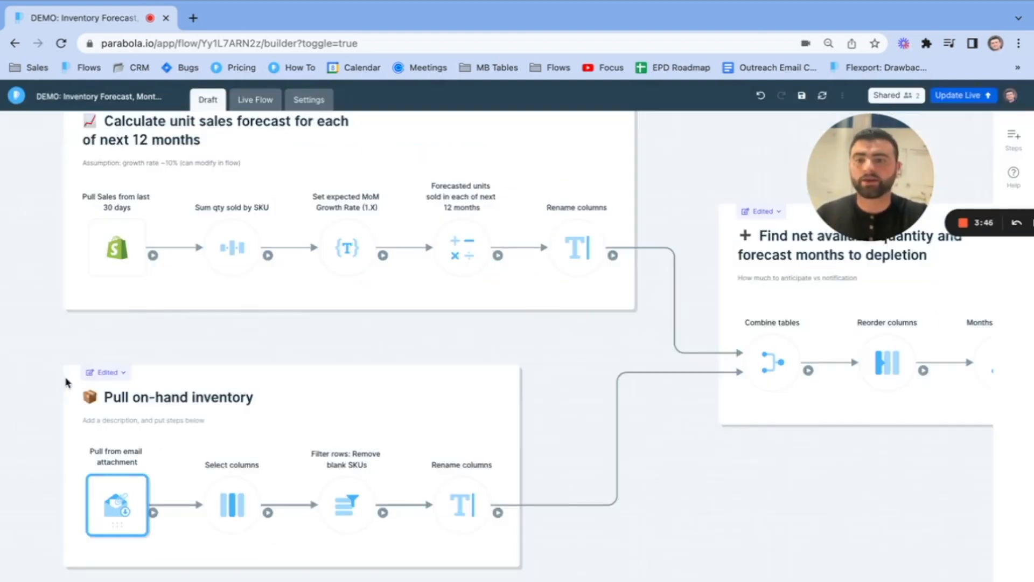
left_click(455, 504)
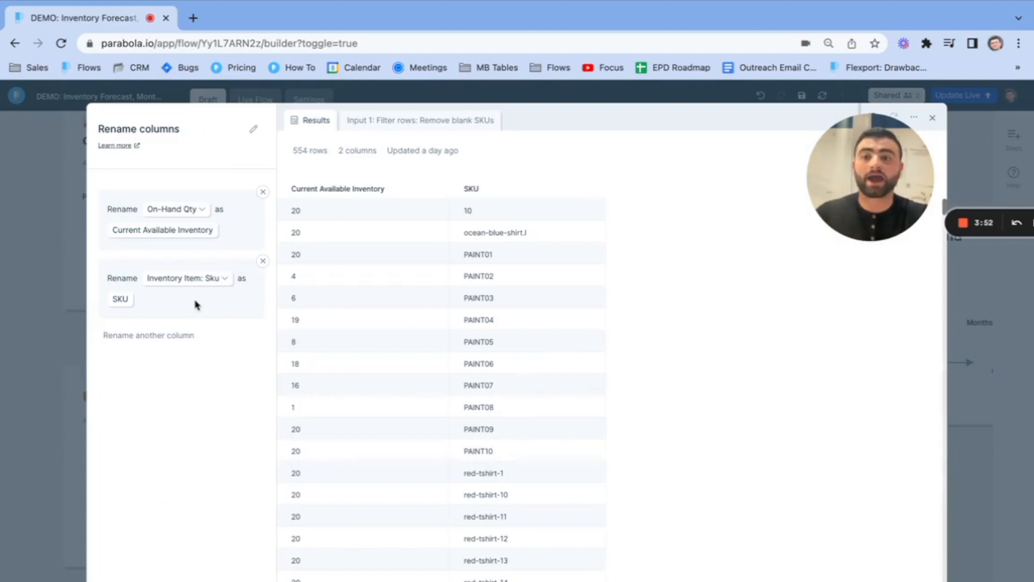
left_click(68, 324)
Review the if/else rules of the Months to Depletion step in the net available quantity section.
scroll(624, 324, "right", 5)
left_click(489, 416)
scroll(482, 417, "down", 2)
scroll(482, 416, "right", 5)
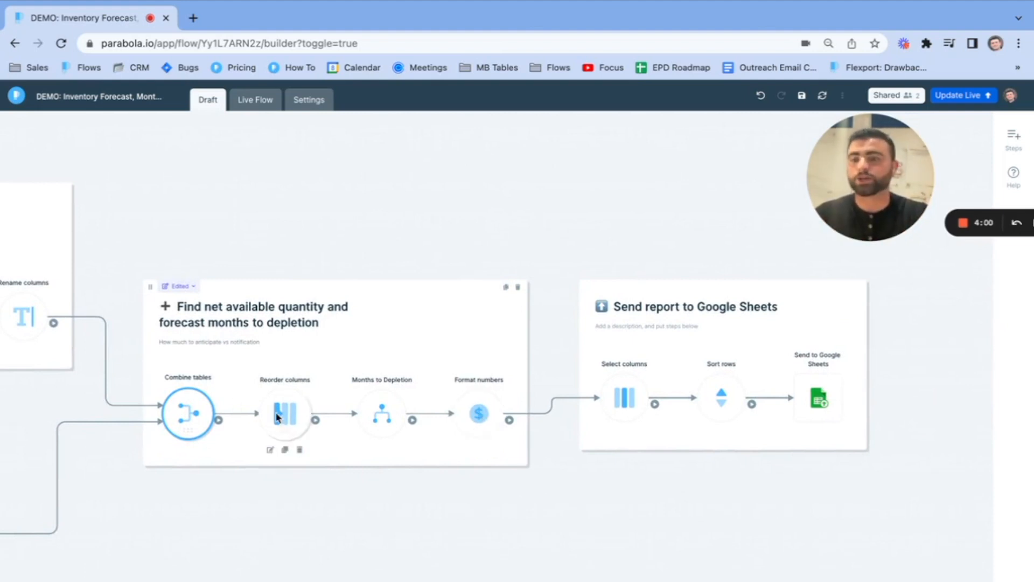
left_click(398, 415)
left_click(399, 415)
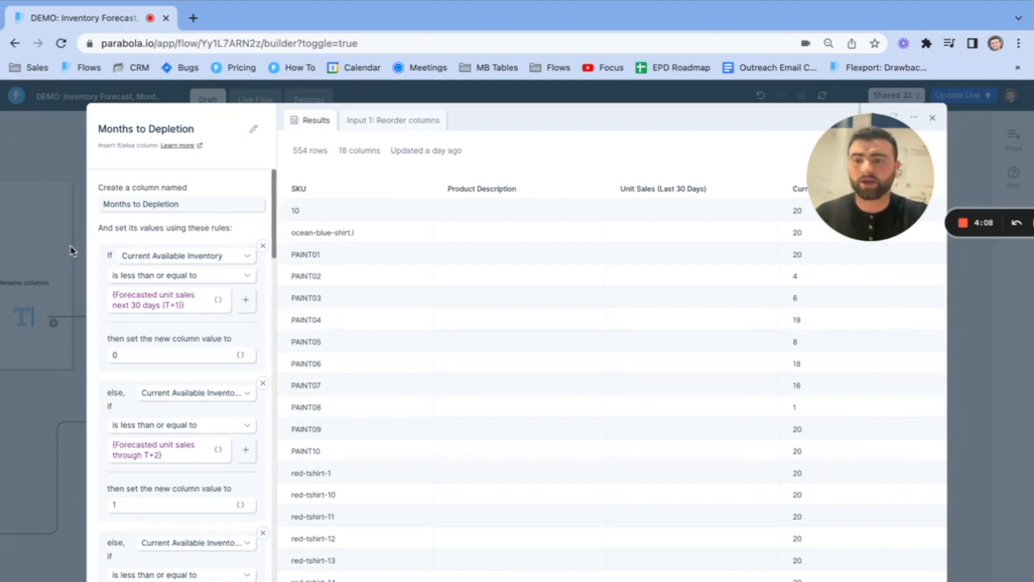
left_click(8, 248)
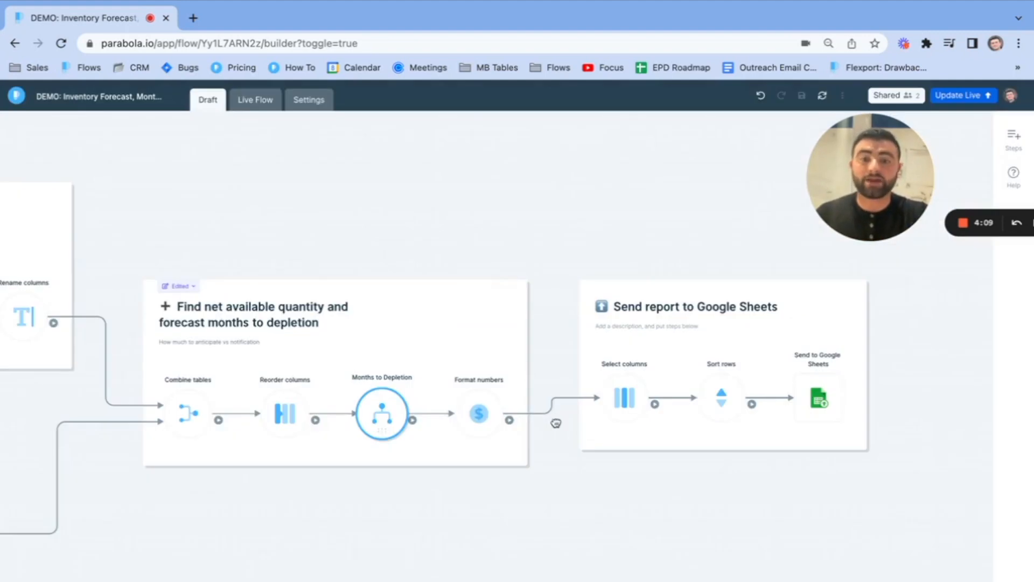
Review the export settings and data of the Send to Google Sheets step, and return to the full flow overview.
left_click(819, 399)
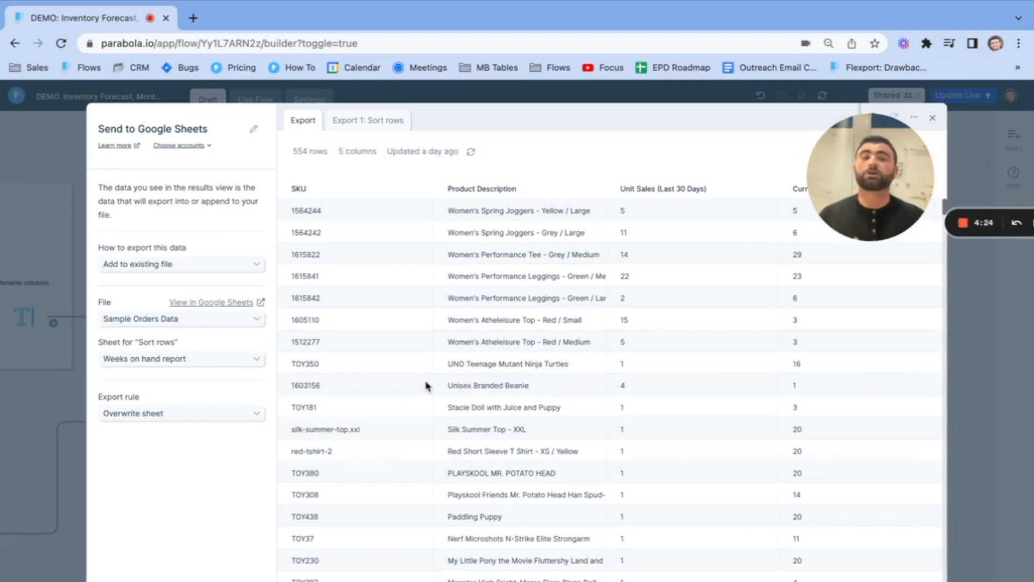
left_click(62, 363)
scroll(344, 366, "down", 5)
scroll(341, 363, "left", 4)
scroll(342, 363, "up", 3)
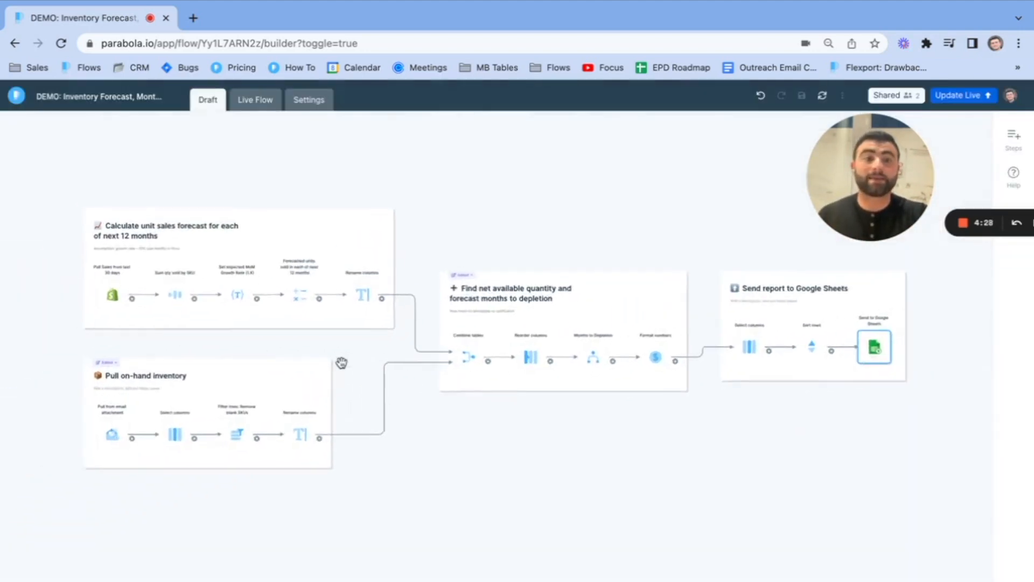